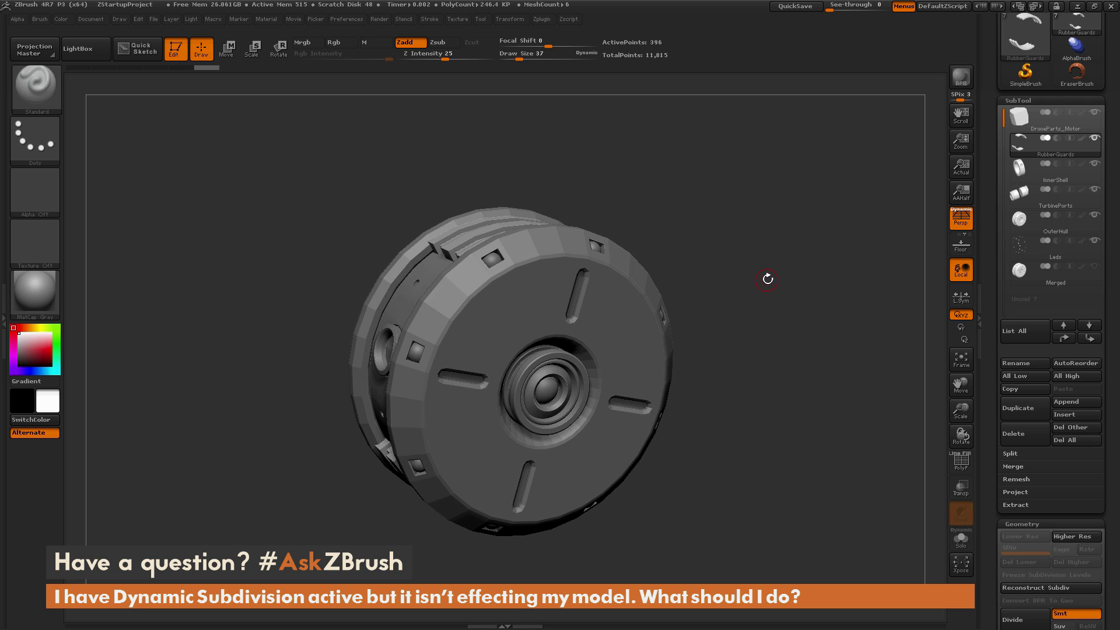
# Step: Orbit the turbine to a front view and solo the RubberGuards subtool
pyautogui.moveTo(762, 273); pyautogui.dragTo(769, 302)
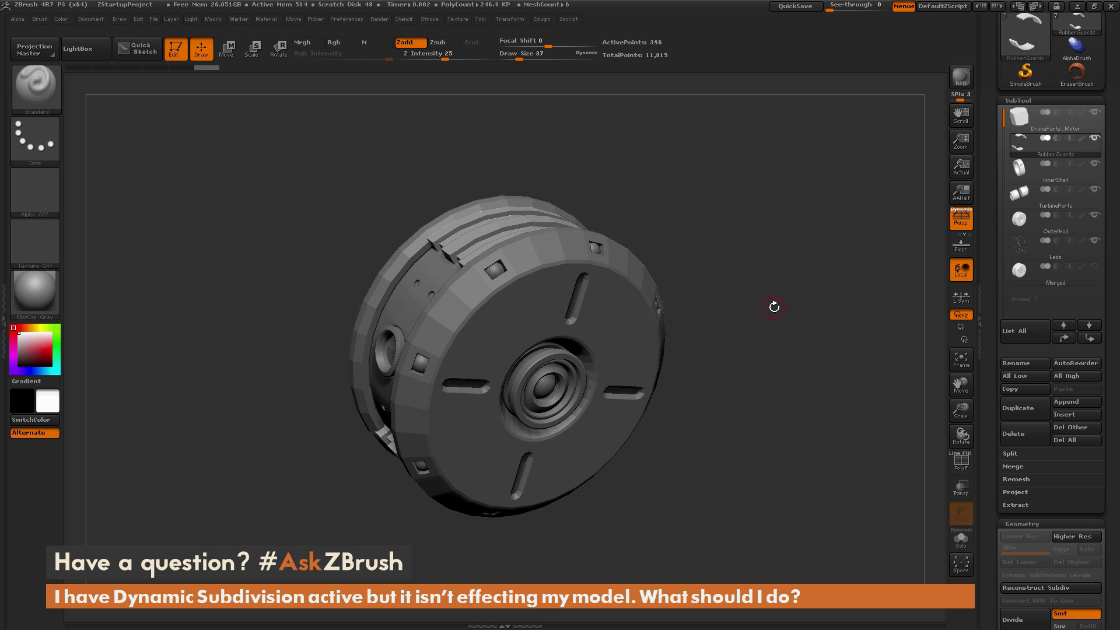
pyautogui.moveTo(774, 307)
pyautogui.mouseDown()
pyautogui.moveTo(776, 352)
pyautogui.moveTo(774, 304)
pyautogui.mouseUp()
pyautogui.moveTo(1054, 146)
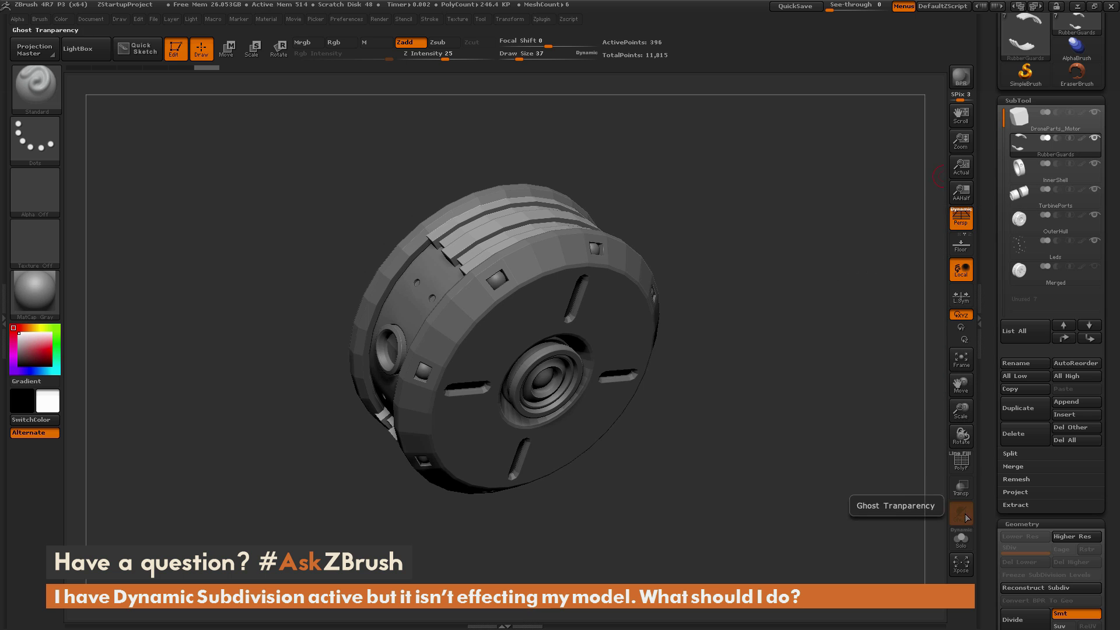
pyautogui.click(961, 538)
pyautogui.moveTo(795, 341); pyautogui.dragTo(807, 367)
# Step: Turn on PolyF so the guards show purple and green polygroups with wireframe
pyautogui.click(961, 461)
pyautogui.moveTo(874, 463); pyautogui.dragTo(945, 382)
pyautogui.scroll(-6, 991, 397)
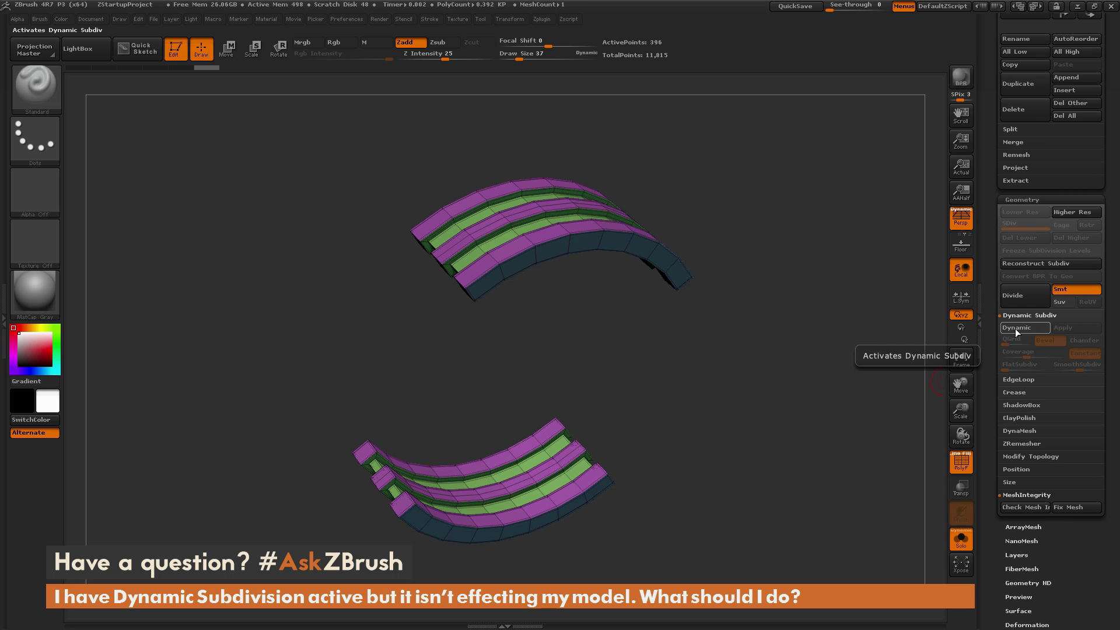
# Step: Enable Dynamic Subdiv on RubberGuards and toggle it to compare; the guards stay faceted
pyautogui.click(1011, 331)
pyautogui.moveTo(570, 362); pyautogui.dragTo(882, 315)
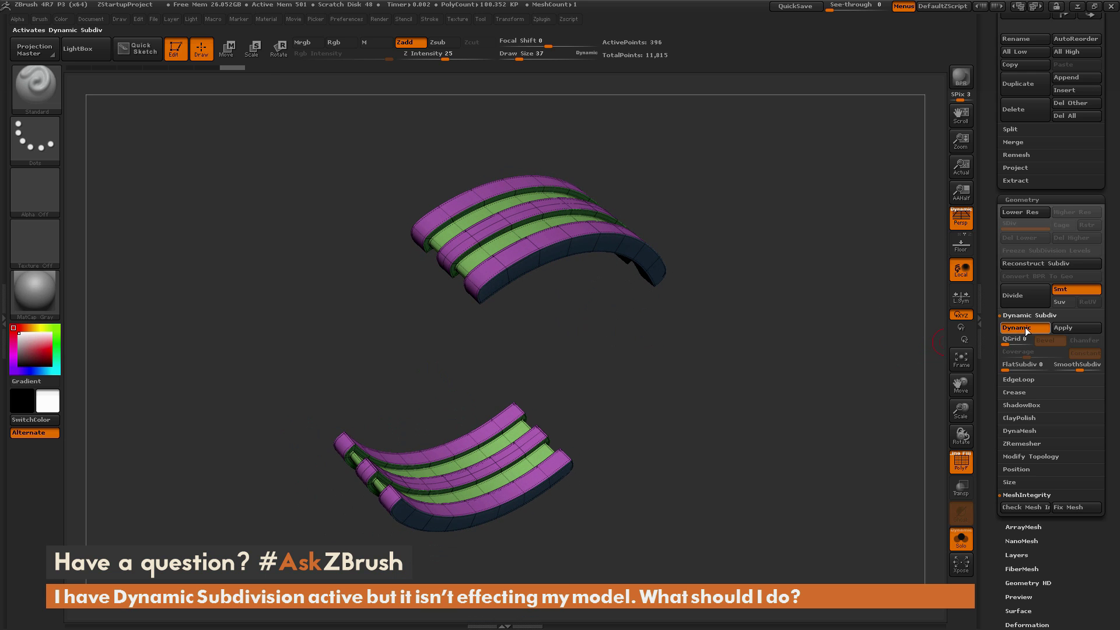
pyautogui.click(1026, 331)
pyautogui.click(1025, 331)
pyautogui.click(1026, 331)
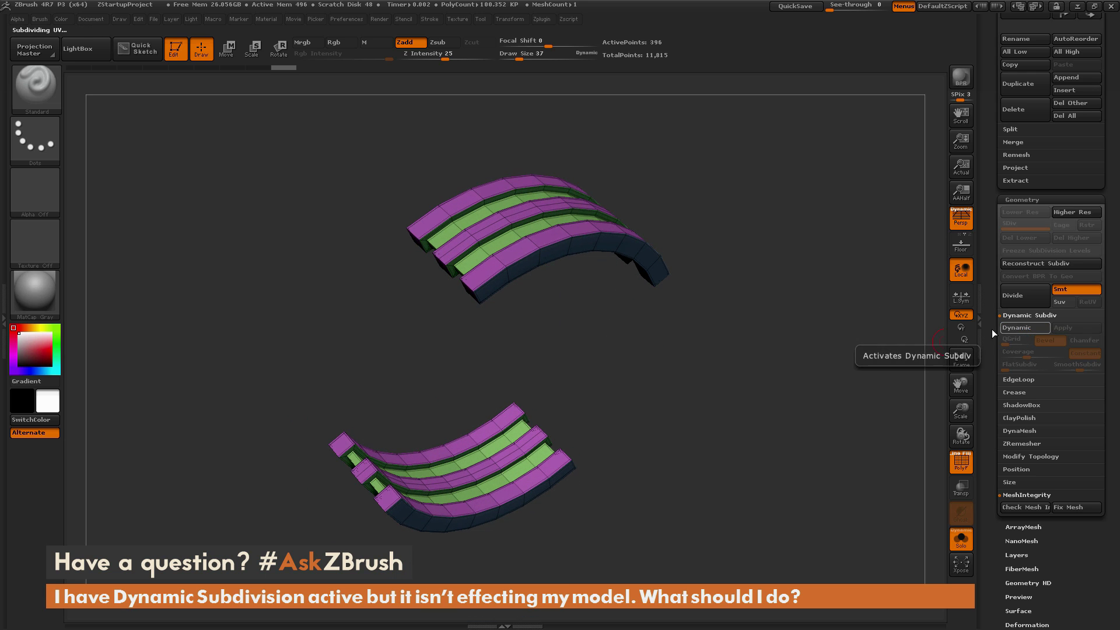
pyautogui.moveTo(857, 356); pyautogui.dragTo(934, 345)
pyautogui.click(1024, 329)
pyautogui.moveTo(862, 387)
pyautogui.mouseDown()
pyautogui.moveTo(854, 451)
pyautogui.moveTo(863, 373)
pyautogui.mouseUp()
pyautogui.moveTo(873, 438)
pyautogui.mouseDown()
pyautogui.moveTo(869, 411)
pyautogui.moveTo(868, 429)
pyautogui.moveTo(888, 423)
pyautogui.moveTo(895, 395)
pyautogui.moveTo(861, 420)
pyautogui.mouseUp()
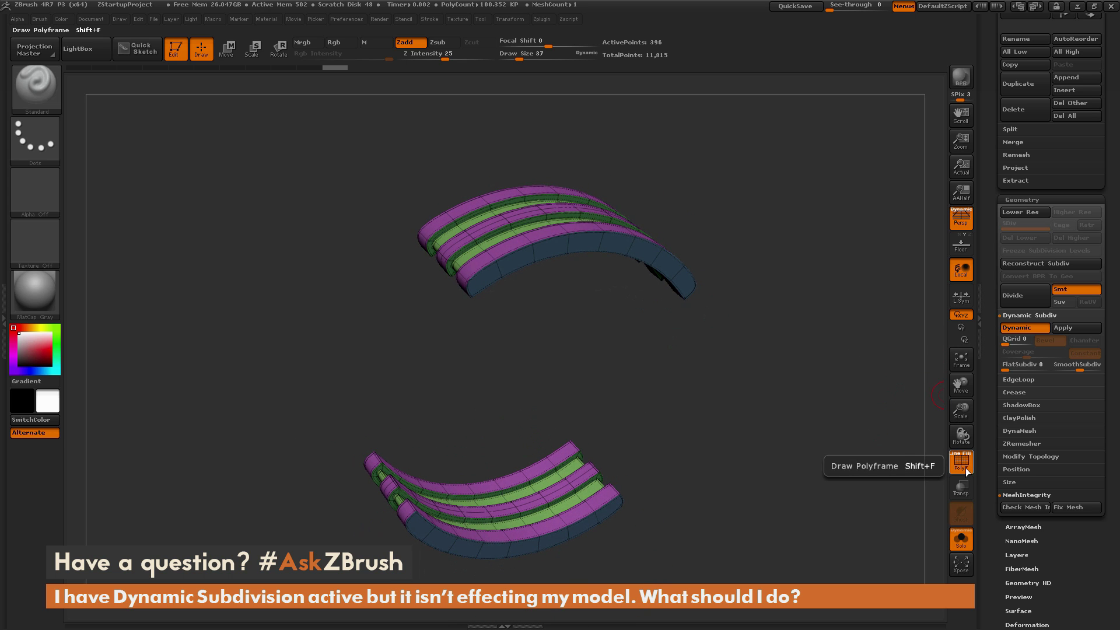
# Step: Restore the full turbine, select OuterHull, and show its polygroups with PolyF
pyautogui.click(964, 468)
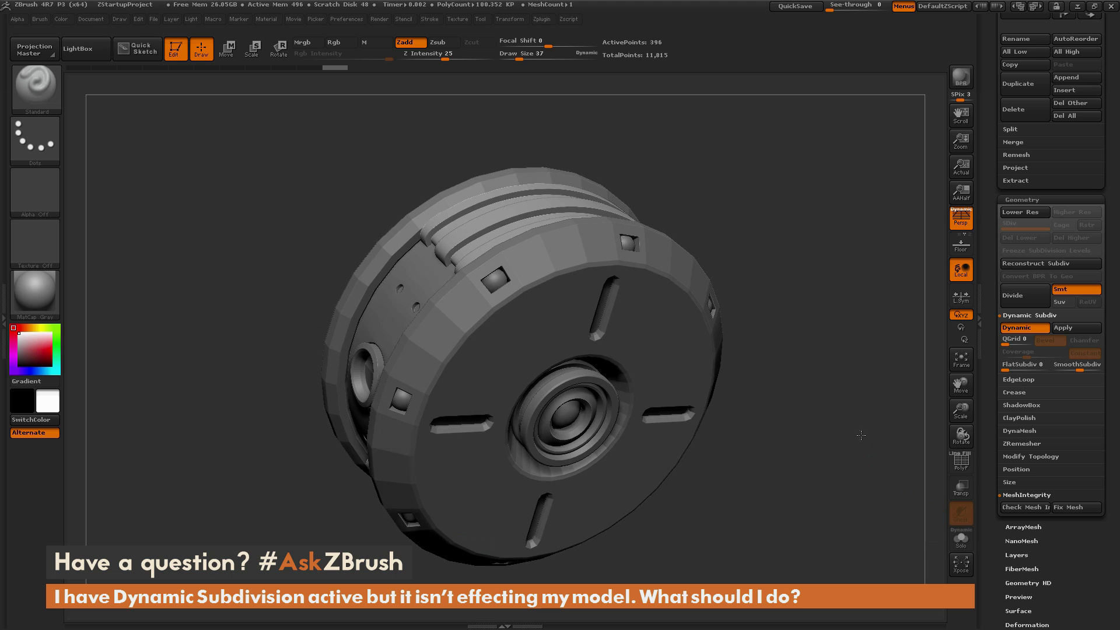
pyautogui.moveTo(859, 428); pyautogui.dragTo(665, 311)
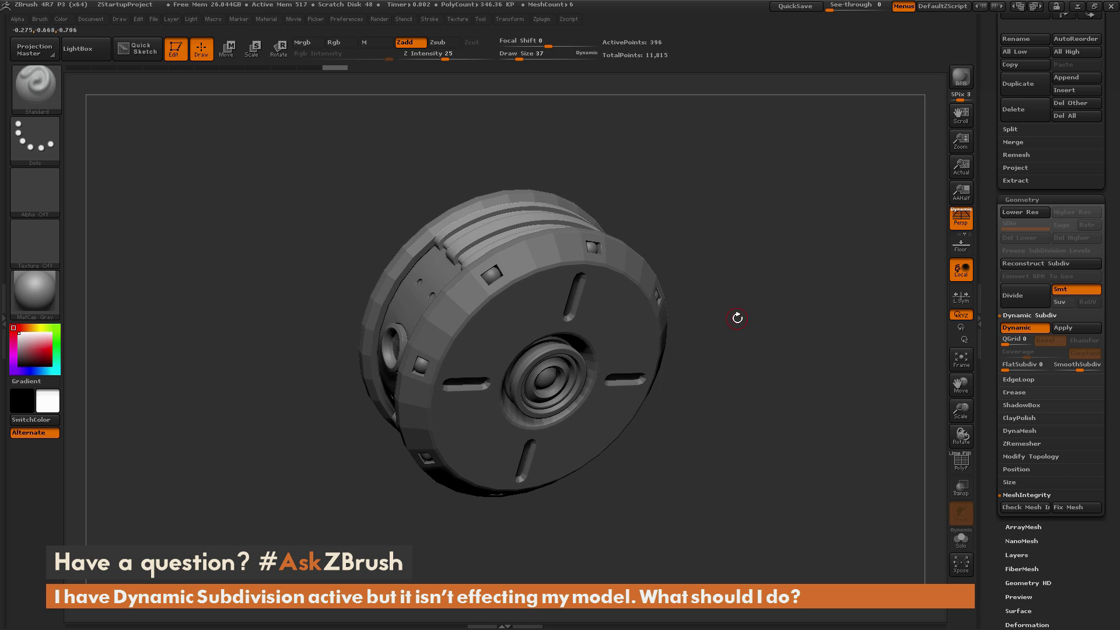
pyautogui.keyDown('alt'); pyautogui.click(639, 335); pyautogui.keyUp('alt')
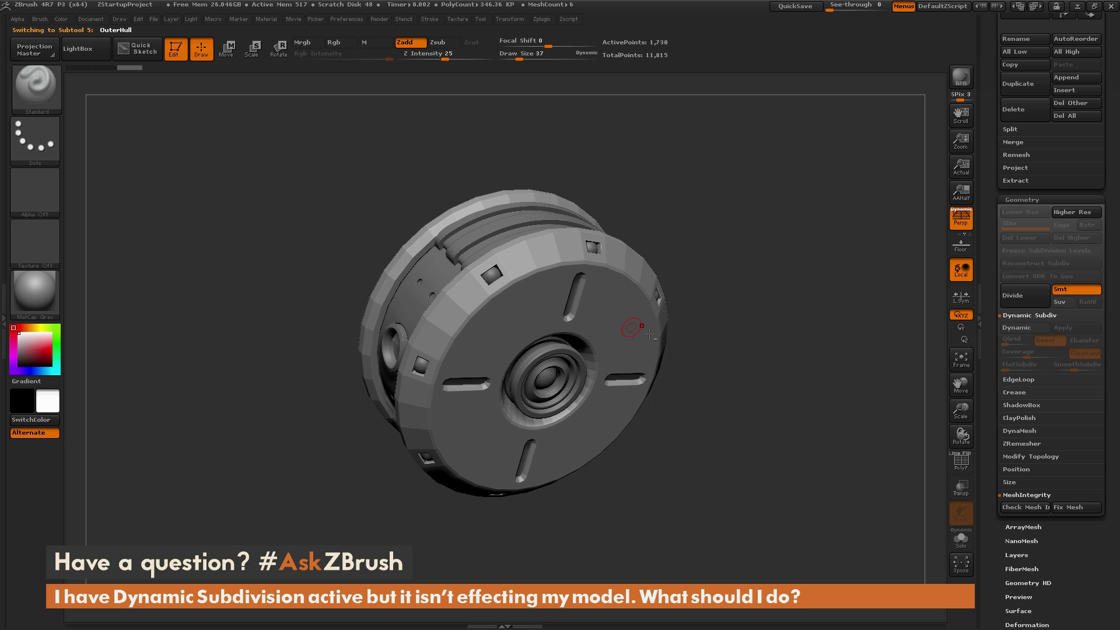
pyautogui.moveTo(760, 337)
pyautogui.mouseDown()
pyautogui.moveTo(770, 282)
pyautogui.moveTo(783, 296)
pyautogui.moveTo(820, 264)
pyautogui.mouseUp()
pyautogui.click(961, 462)
pyautogui.moveTo(857, 412)
pyautogui.mouseDown()
pyautogui.moveTo(812, 411)
pyautogui.moveTo(859, 445)
pyautogui.moveTo(858, 423)
pyautogui.mouseUp()
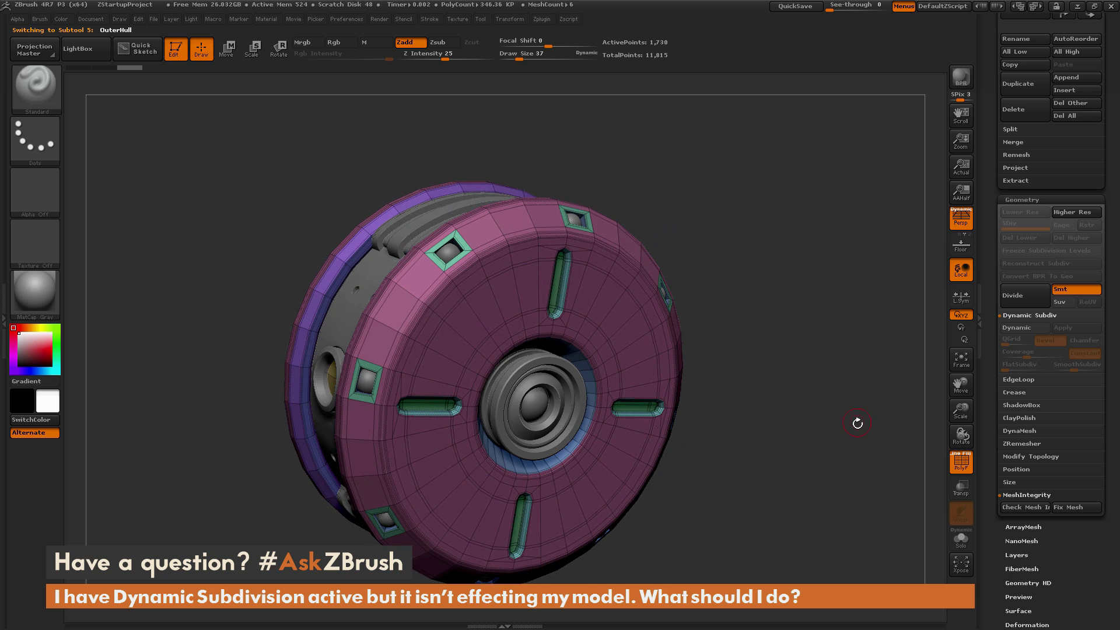
pyautogui.click(1025, 329)
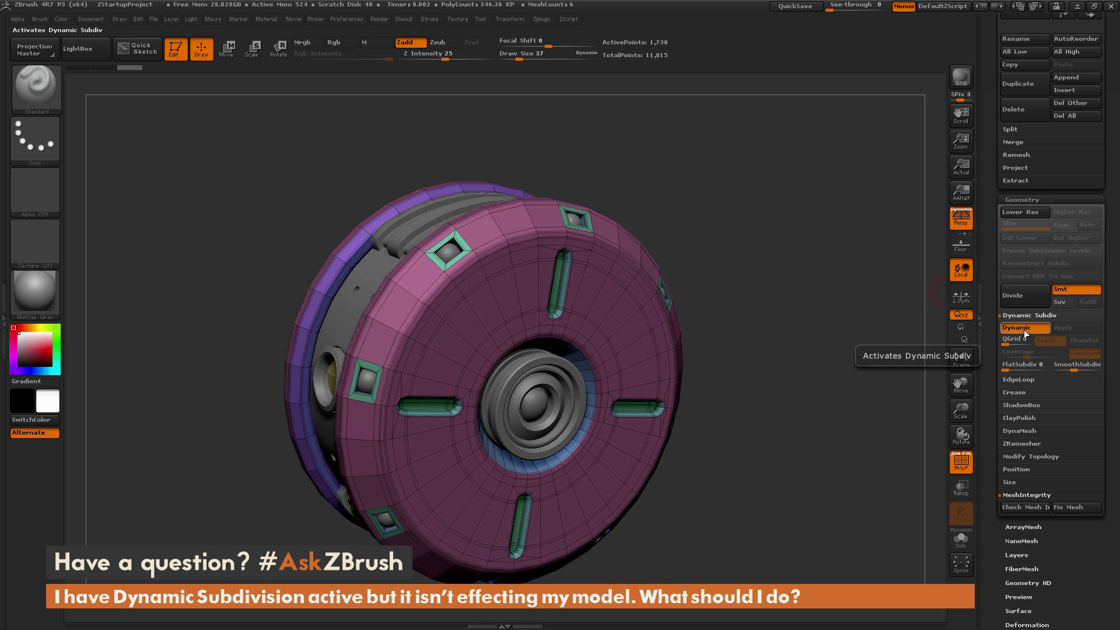
pyautogui.click(1026, 330)
pyautogui.click(1026, 330)
pyautogui.click(1026, 329)
pyautogui.click(1026, 329)
pyautogui.click(1026, 329)
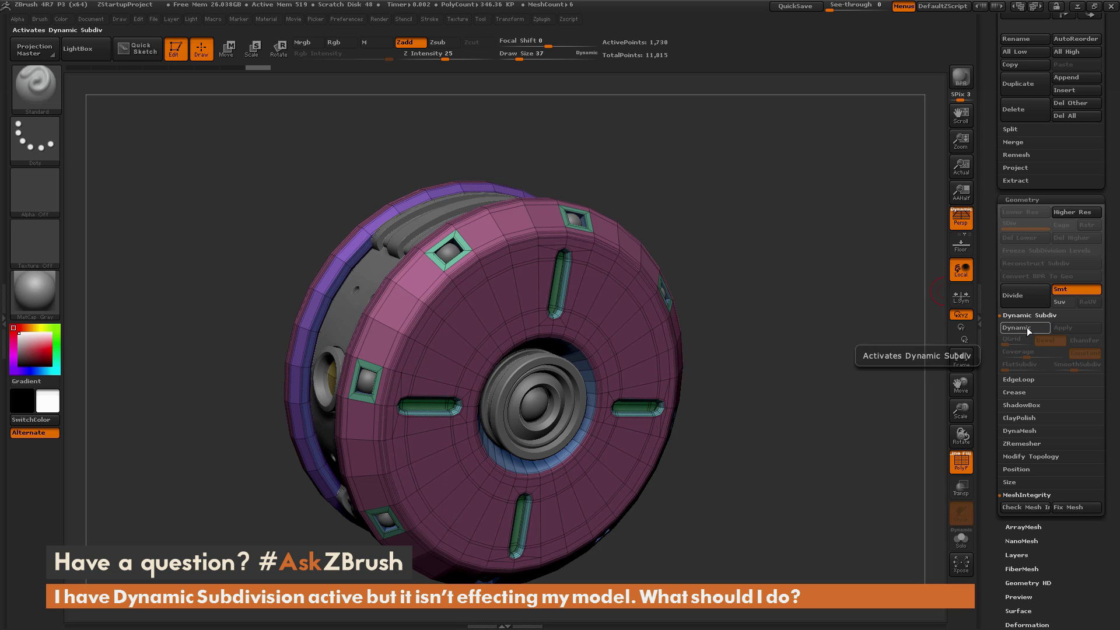
pyautogui.click(1027, 329)
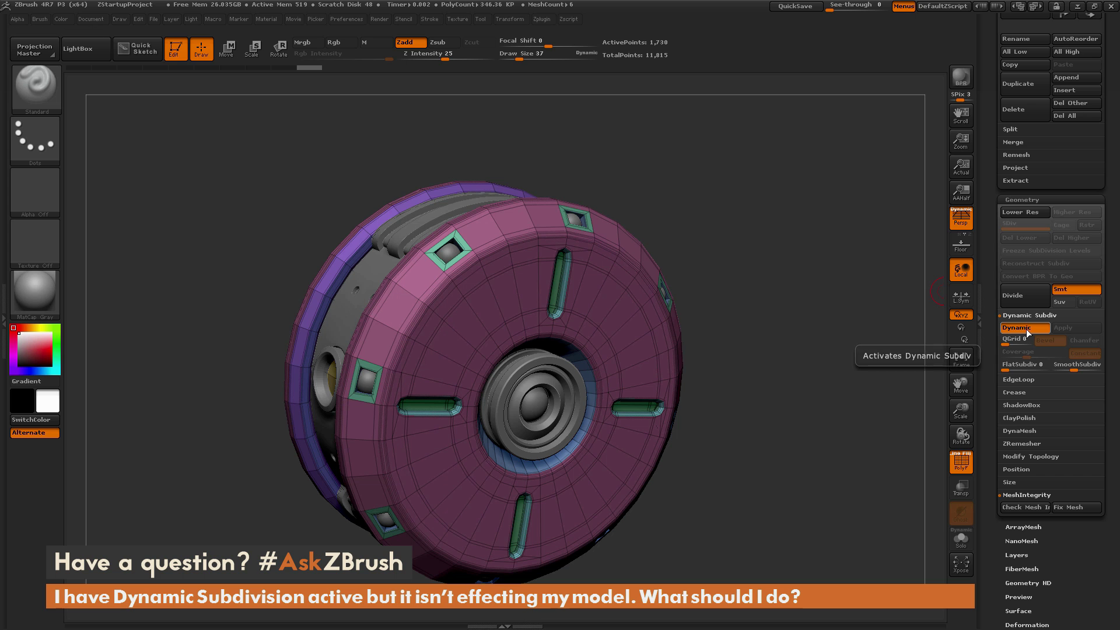
pyautogui.click(1027, 329)
pyautogui.click(1027, 329)
pyautogui.click(1027, 329)
pyautogui.moveTo(863, 392)
pyautogui.mouseDown()
pyautogui.moveTo(840, 392)
pyautogui.moveTo(886, 394)
pyautogui.moveTo(863, 395)
pyautogui.moveTo(864, 405)
pyautogui.mouseUp()
# Step: Unhide all OuterHull polygons with Visibility > ShowPt, revealing the small disc beside the hub
pyautogui.click(965, 356)
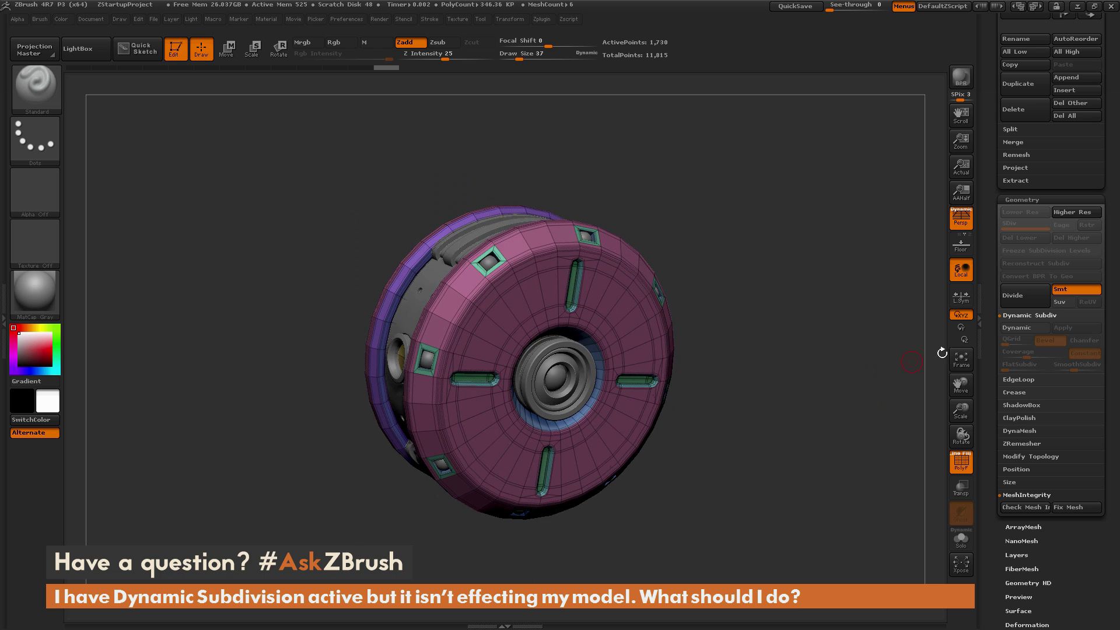
pyautogui.moveTo(991, 418); pyautogui.dragTo(995, 303)
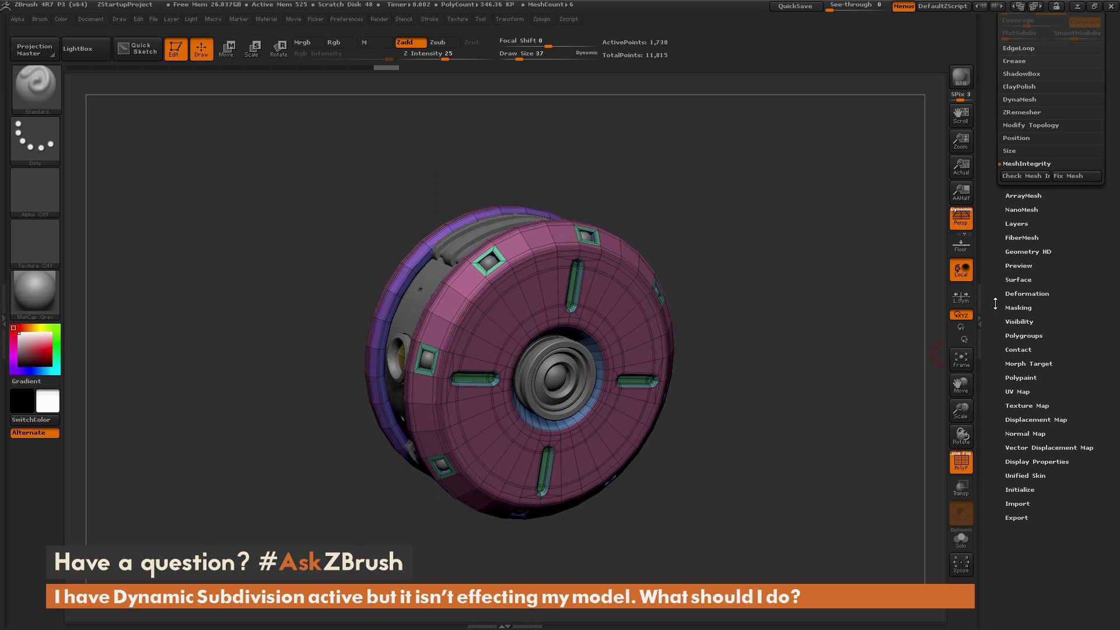
pyautogui.click(1031, 322)
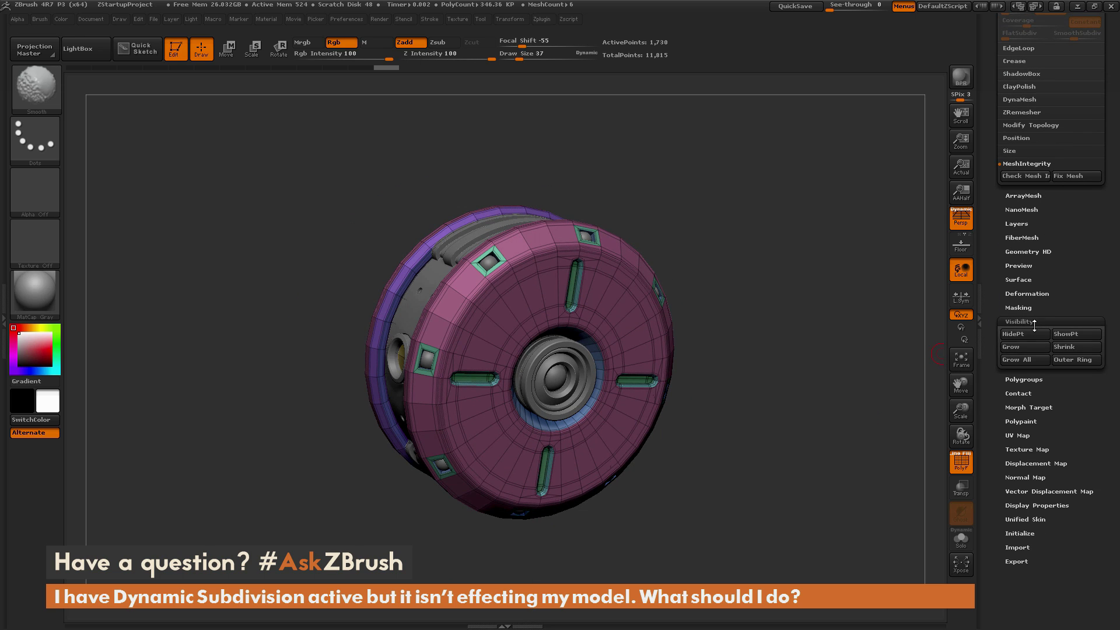
pyautogui.click(1070, 338)
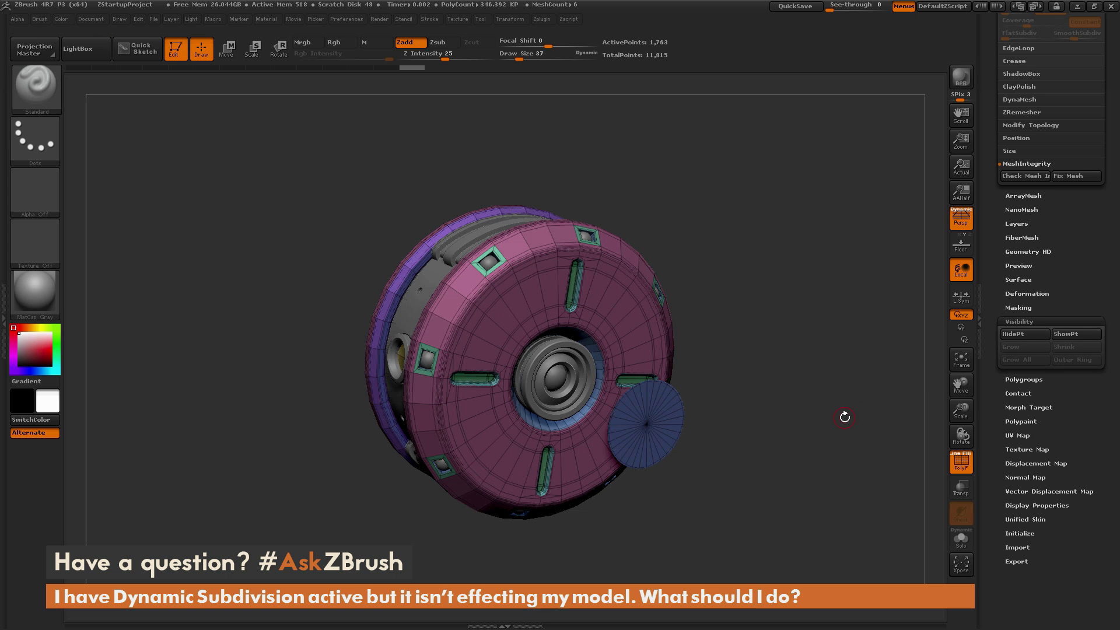
pyautogui.moveTo(847, 421); pyautogui.dragTo(589, 284)
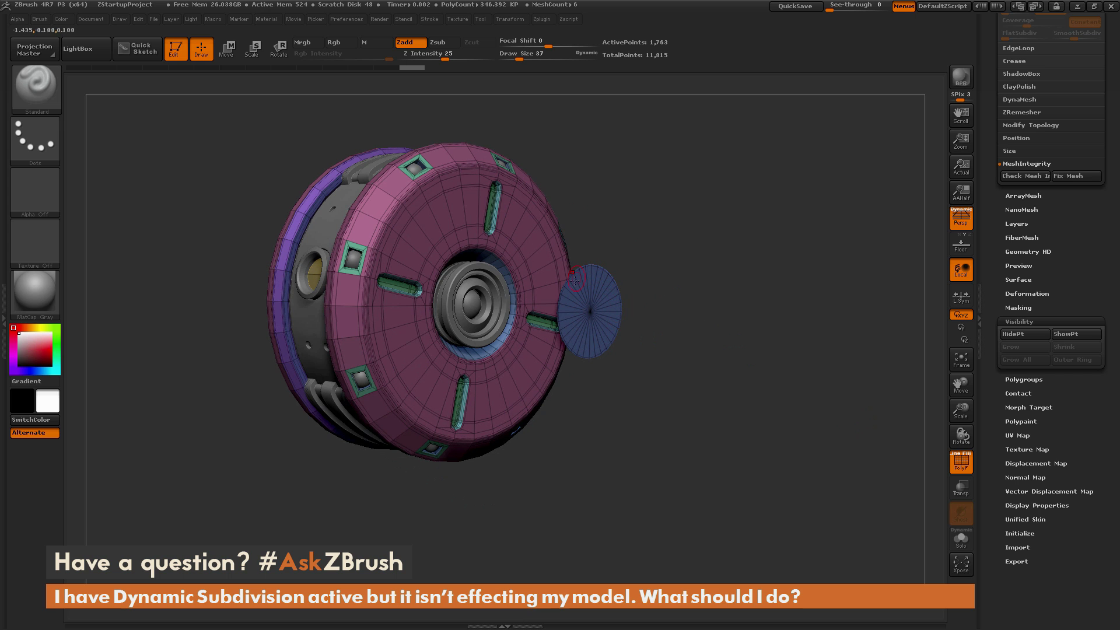
pyautogui.moveTo(717, 269)
pyautogui.mouseDown()
pyautogui.moveTo(648, 356)
pyautogui.moveTo(653, 373)
pyautogui.moveTo(635, 362)
pyautogui.moveTo(709, 291)
pyautogui.moveTo(719, 302)
pyautogui.moveTo(681, 297)
pyautogui.moveTo(719, 311)
pyautogui.moveTo(724, 256)
pyautogui.mouseUp()
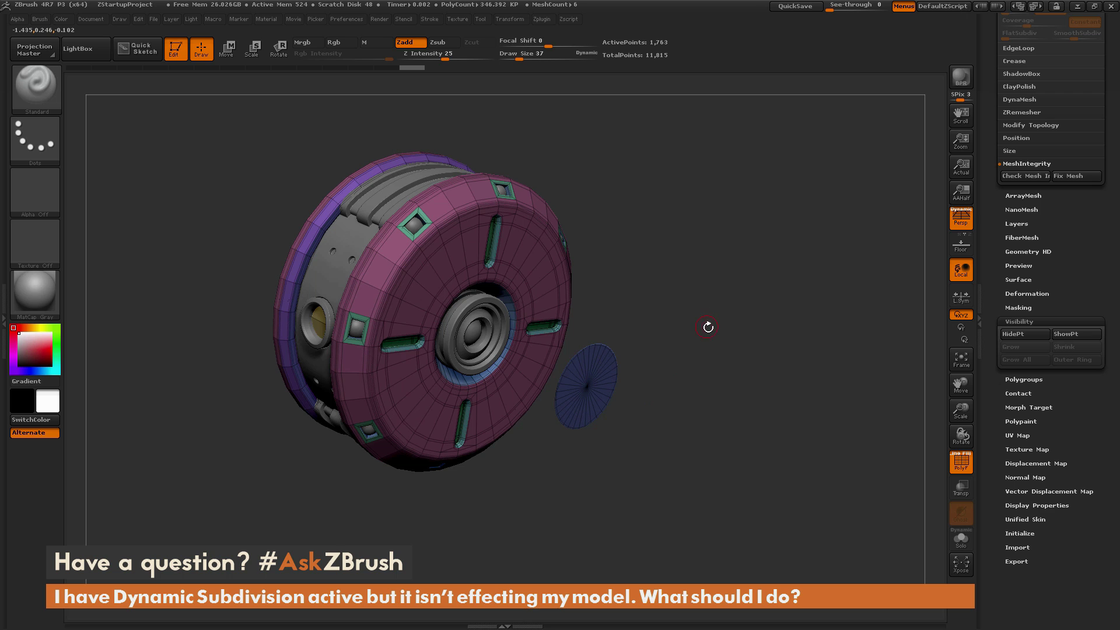
# Step: Enable Dynamic Subdiv on OuterHull and toggle it to compare the smoothing
pyautogui.scroll(5, 994, 212)
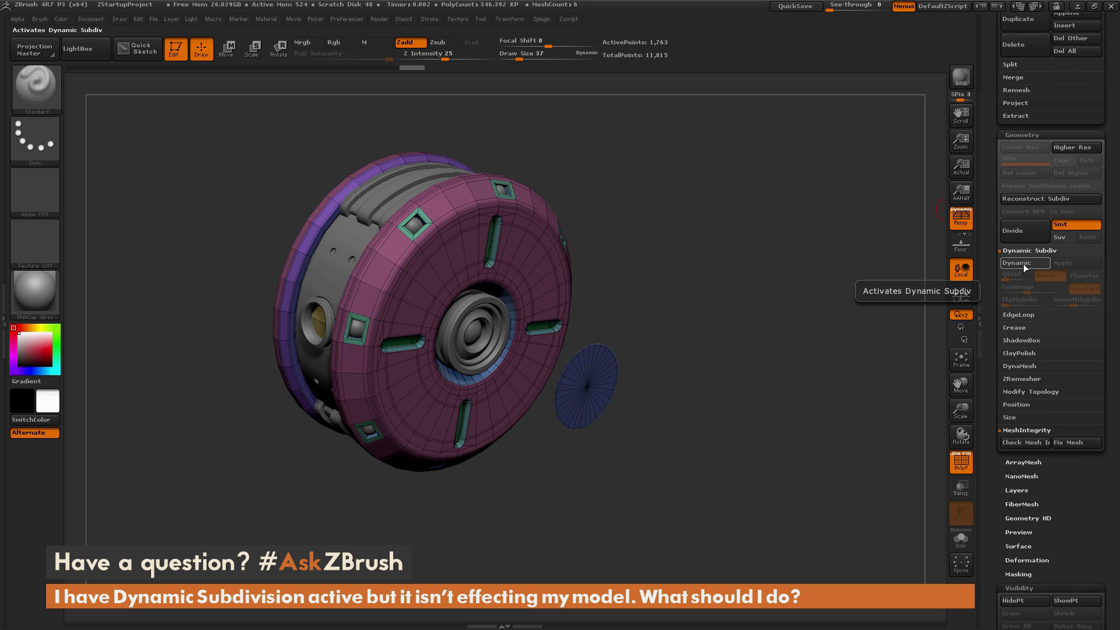
pyautogui.click(1025, 269)
pyautogui.keyDown('alt'); pyautogui.moveTo(764, 268); pyautogui.dragTo(810, 293); pyautogui.keyUp('alt')
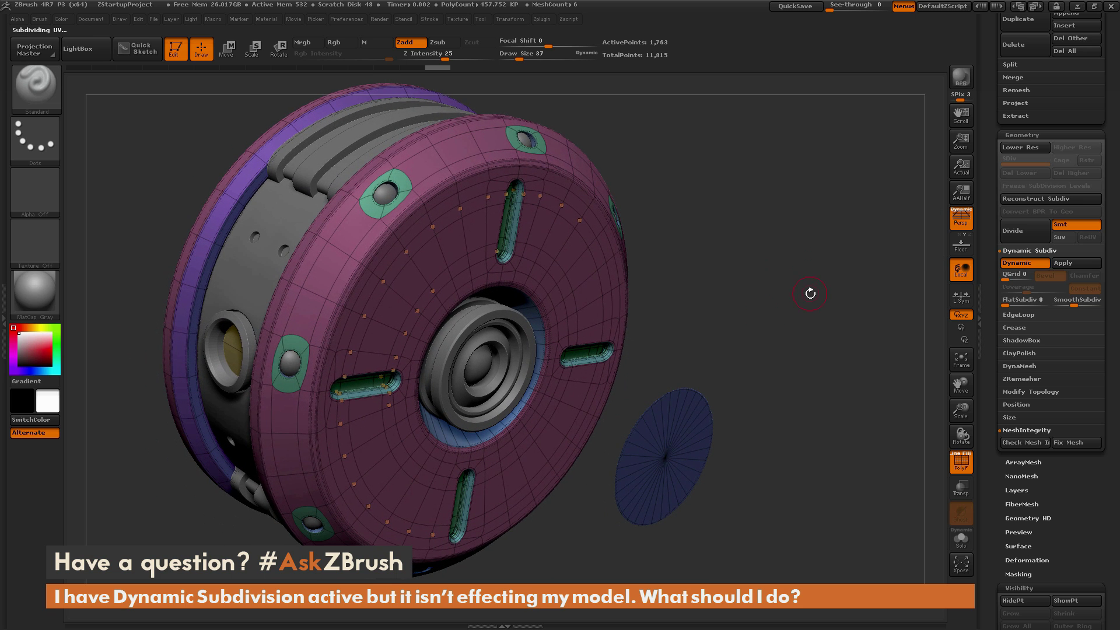
pyautogui.click(1027, 264)
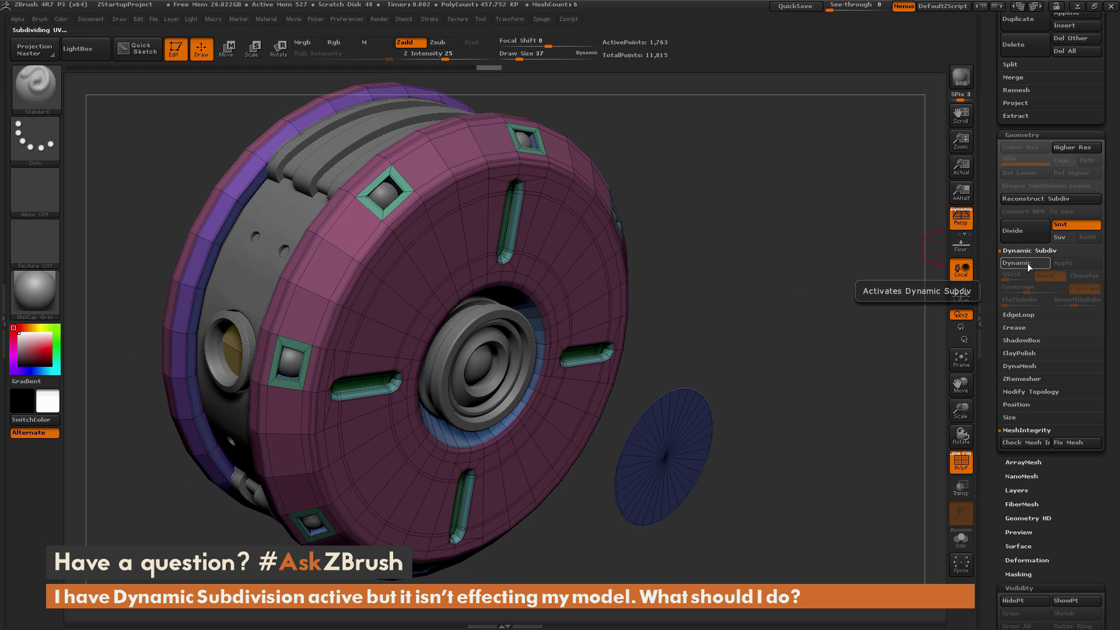
pyautogui.click(1027, 263)
pyautogui.click(1027, 264)
pyautogui.click(1027, 263)
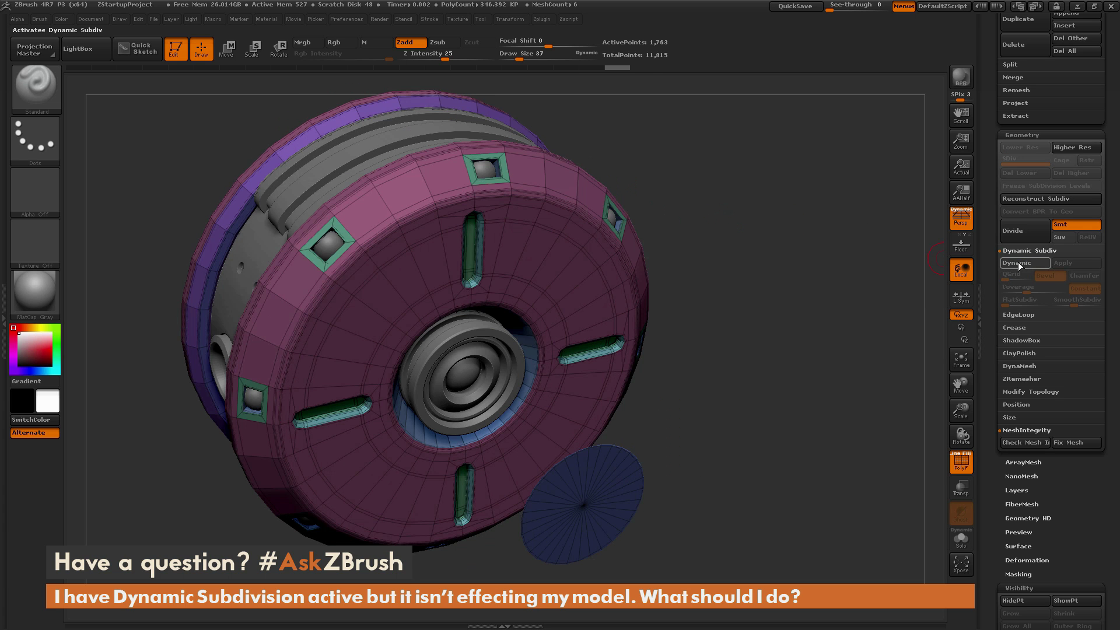
pyautogui.click(1019, 265)
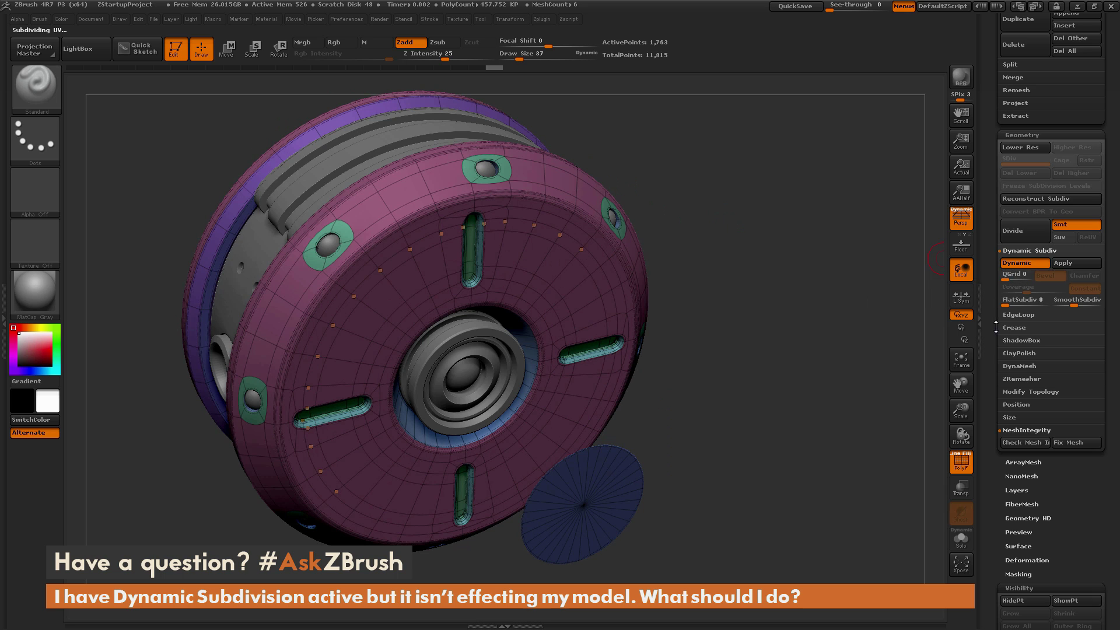
# Step: Turn off PolyF and toggle Dynamic Subdiv again to check the rounded OuterHull edges
pyautogui.scroll(-10, 992, 336)
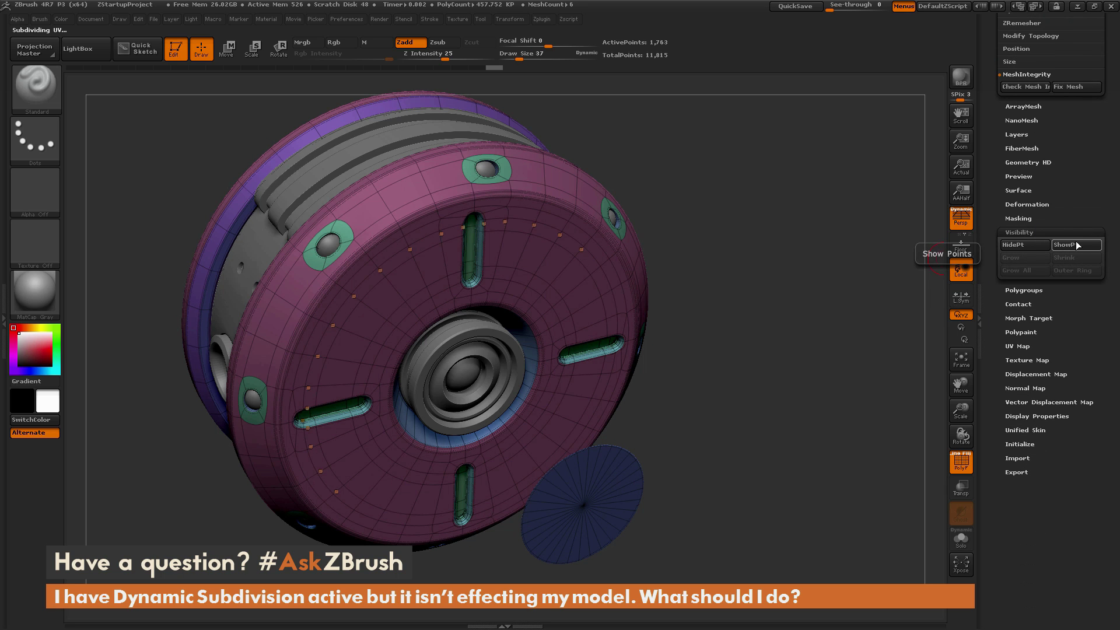
pyautogui.scroll(8, 1069, 269)
pyautogui.scroll(2, 1069, 278)
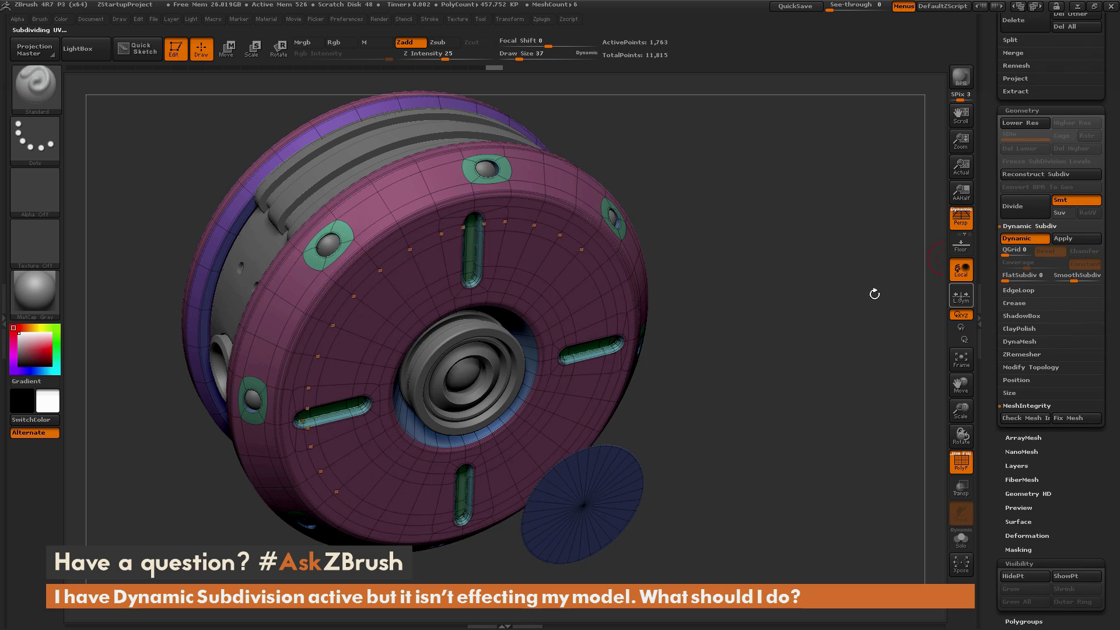
pyautogui.moveTo(847, 303); pyautogui.dragTo(783, 251)
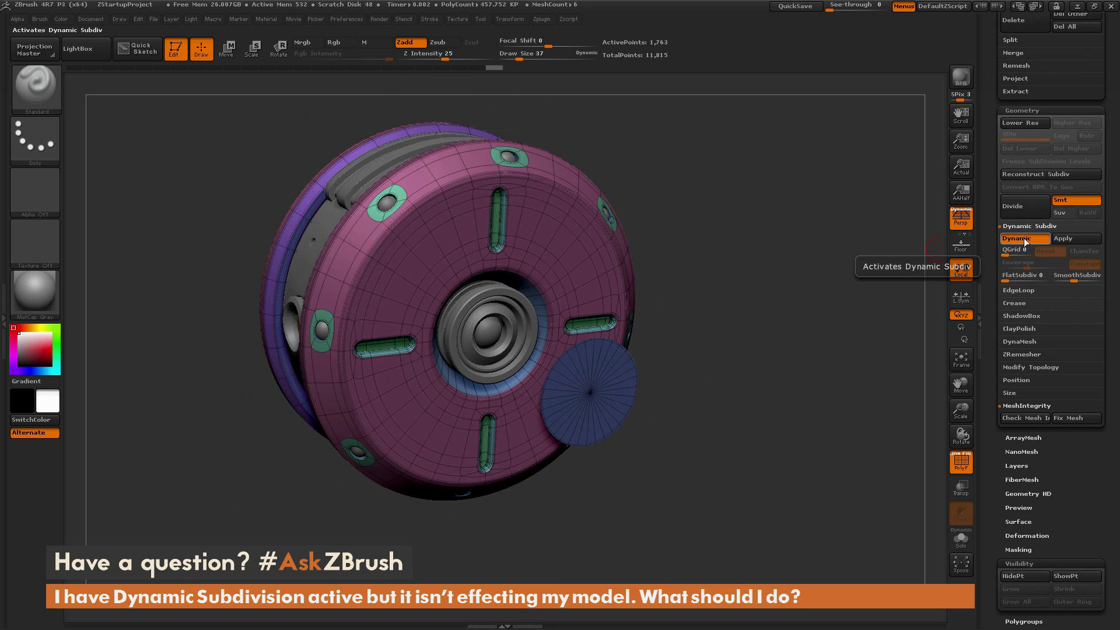
pyautogui.click(1025, 239)
pyautogui.click(1026, 239)
pyautogui.click(1025, 239)
pyautogui.click(1025, 239)
pyautogui.click(961, 461)
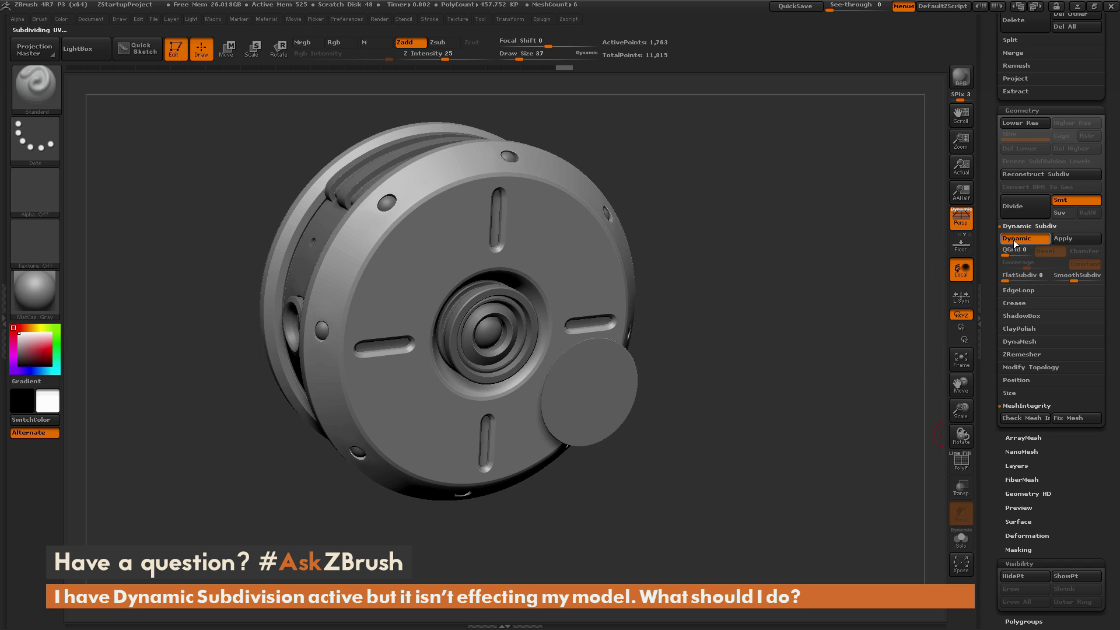
pyautogui.click(1020, 237)
pyautogui.click(1019, 237)
pyautogui.click(1018, 239)
pyautogui.click(1017, 240)
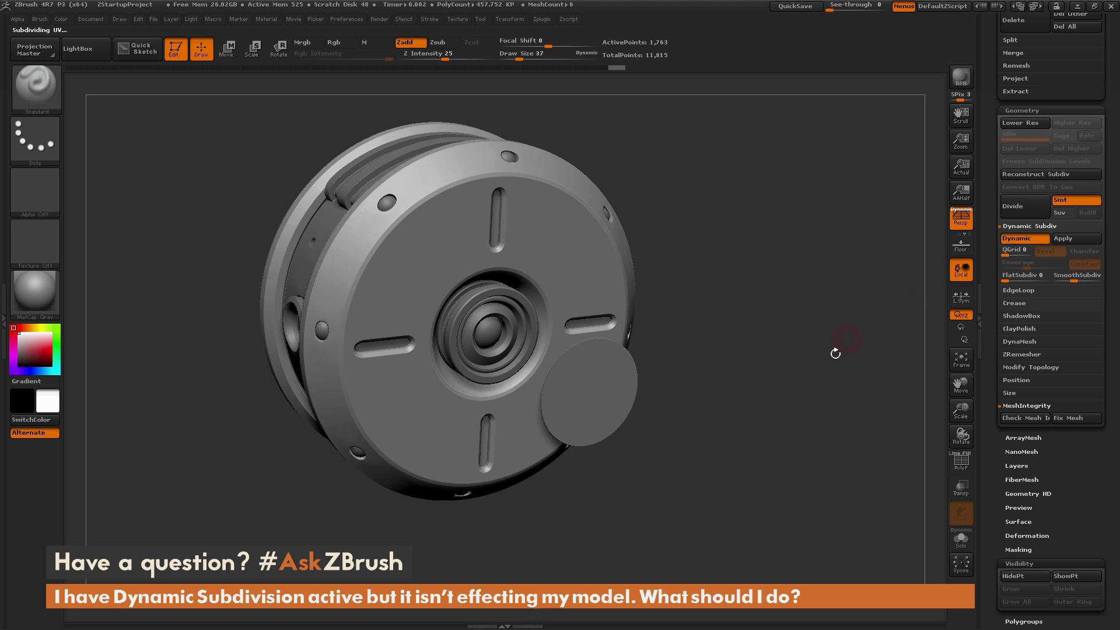